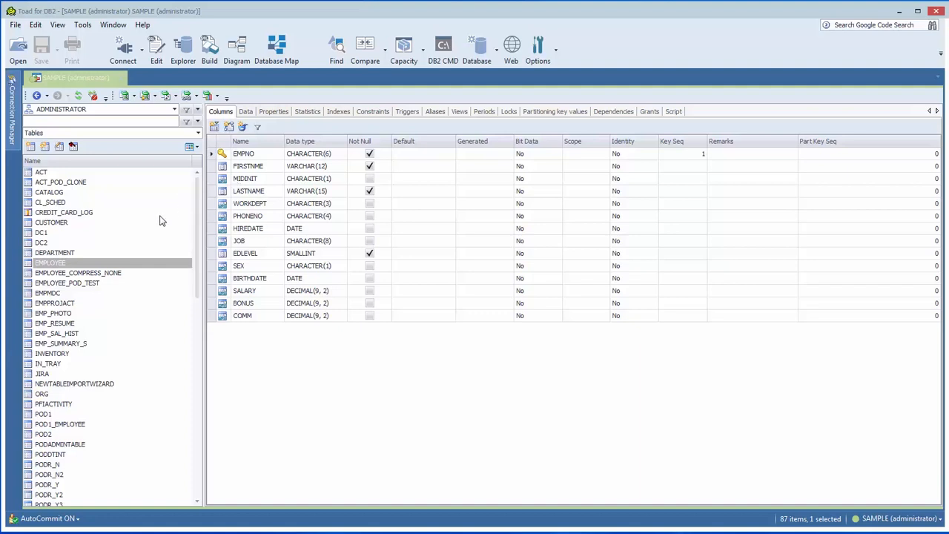
- Show the EMPLOYEE table of the ADMINISTRATOR schema on a database map
click(68, 264)
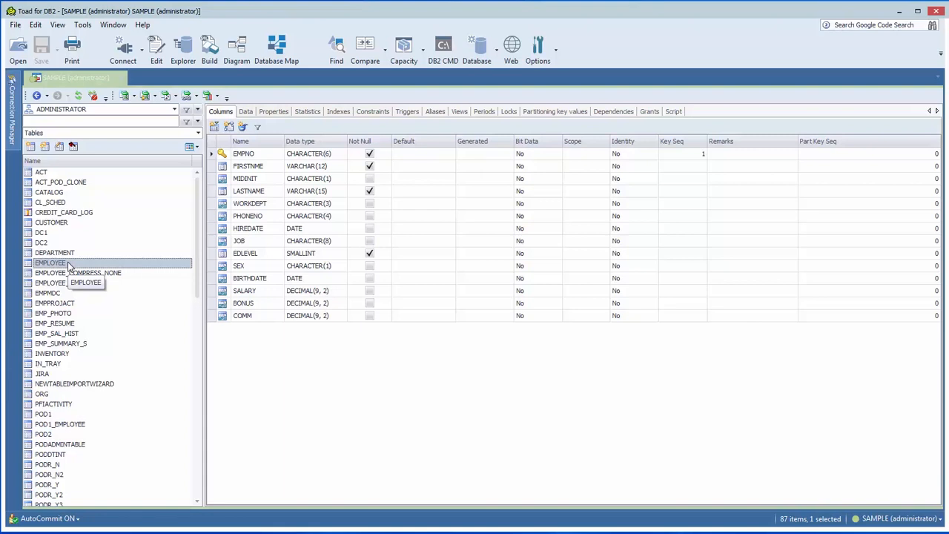
right_click(68, 264)
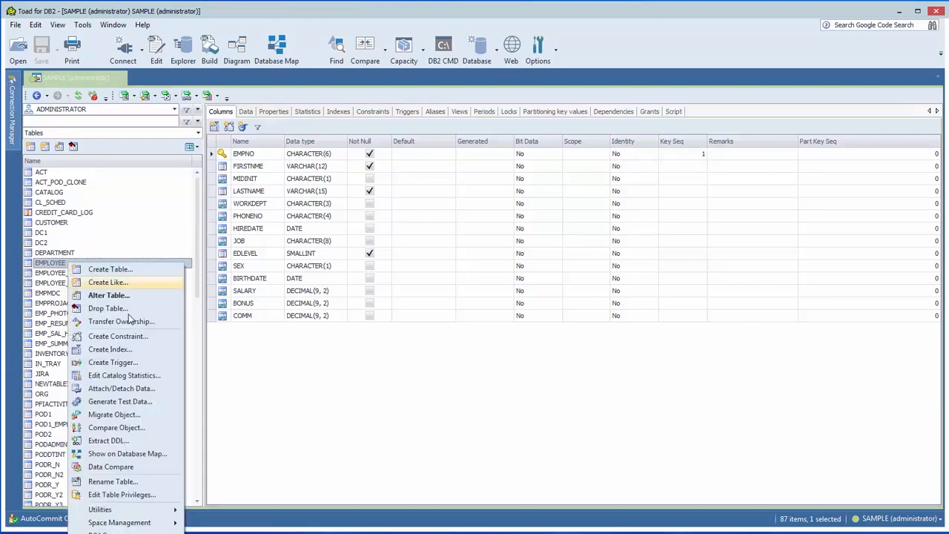
click(126, 452)
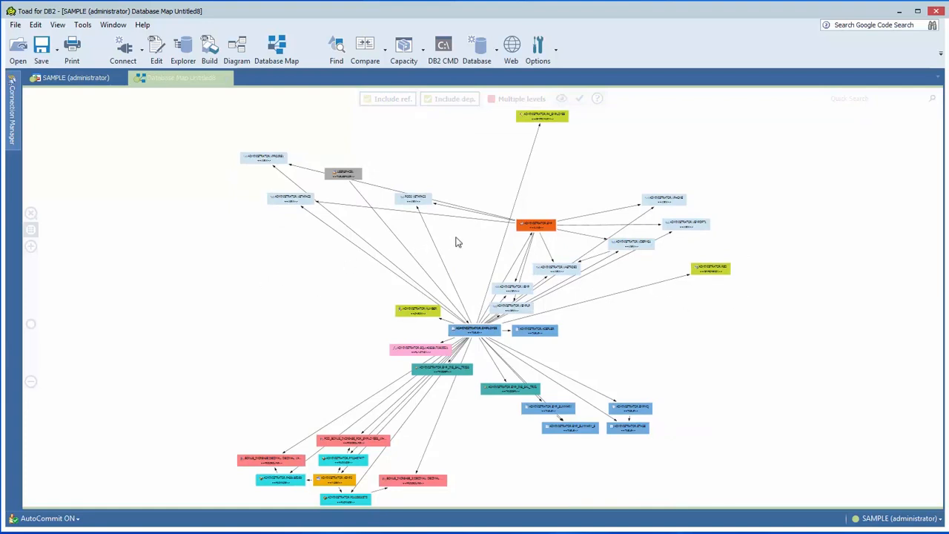
- Examine the database map around the EMPLOYEE table, including its related views, triggers, procedures, packages and summary tables
scroll(253, 286, up, 3)
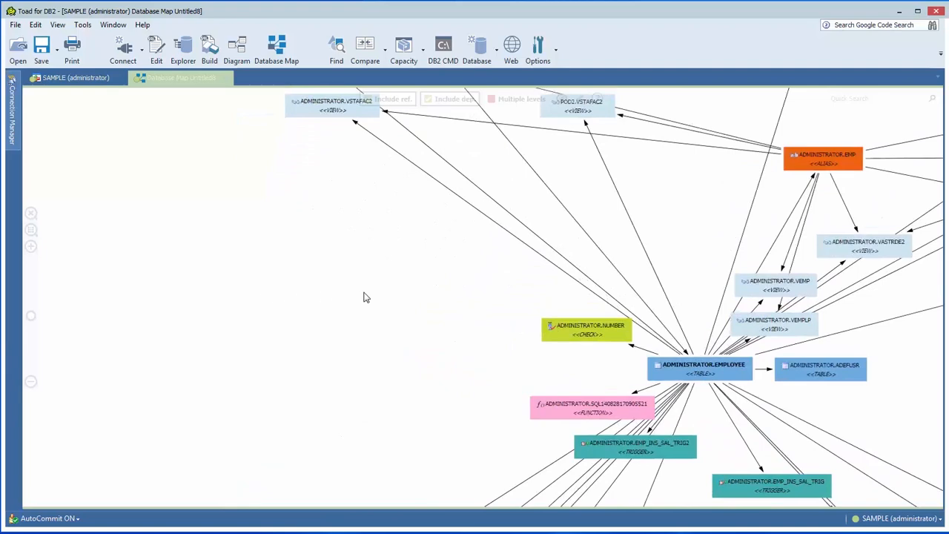
drag(259, 287, 76, 271)
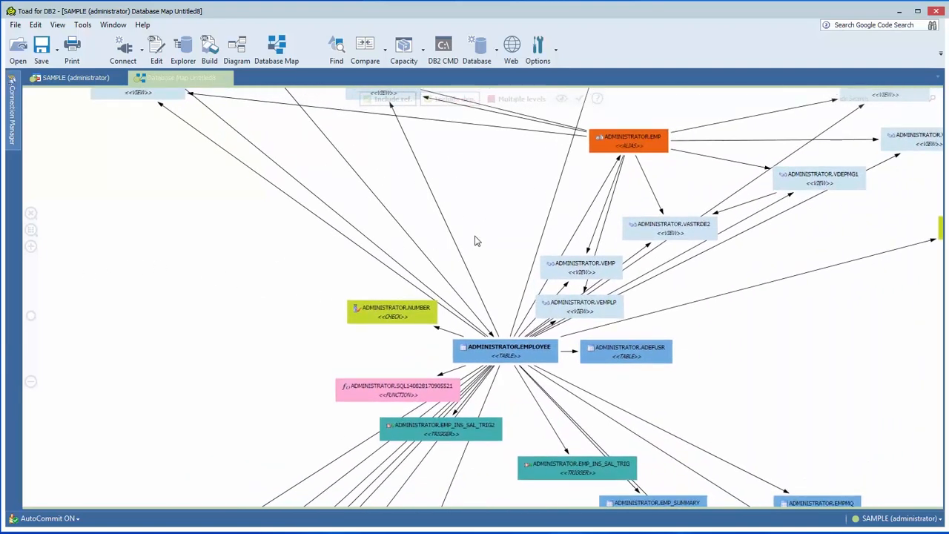
drag(486, 233, 417, 256)
scroll(417, 257, up, 3)
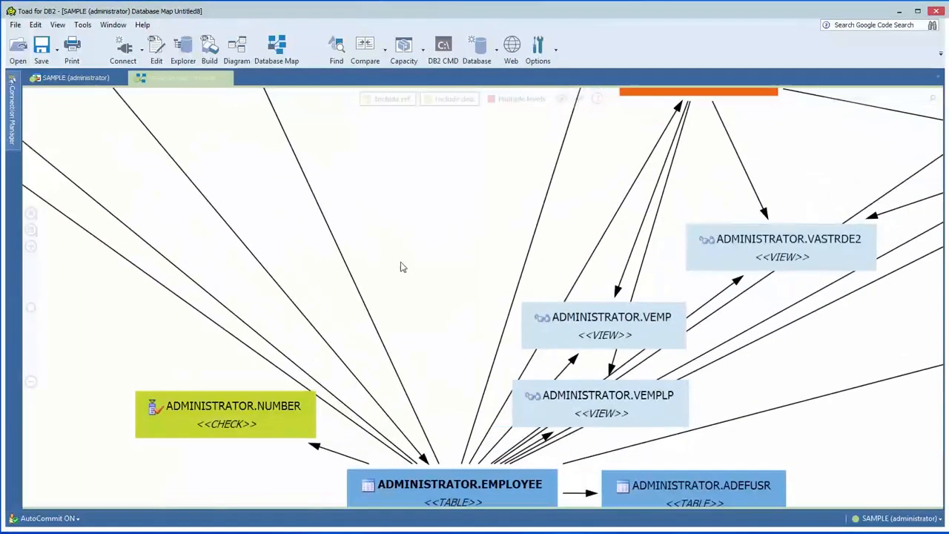
mouse_move(32, 311)
mouse_move(31, 309)
mouse_down()
mouse_move(32, 302)
mouse_move(32, 316)
mouse_up()
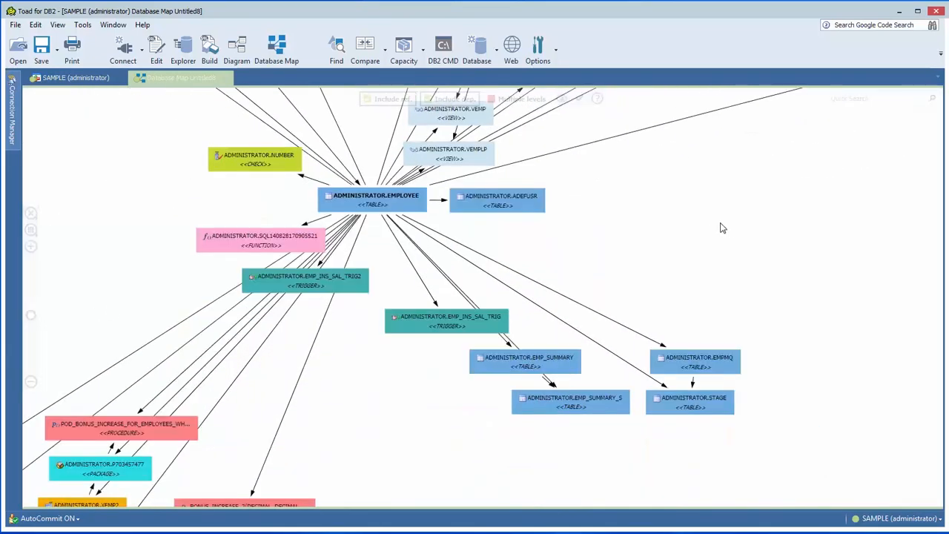
drag(636, 227, 774, 327)
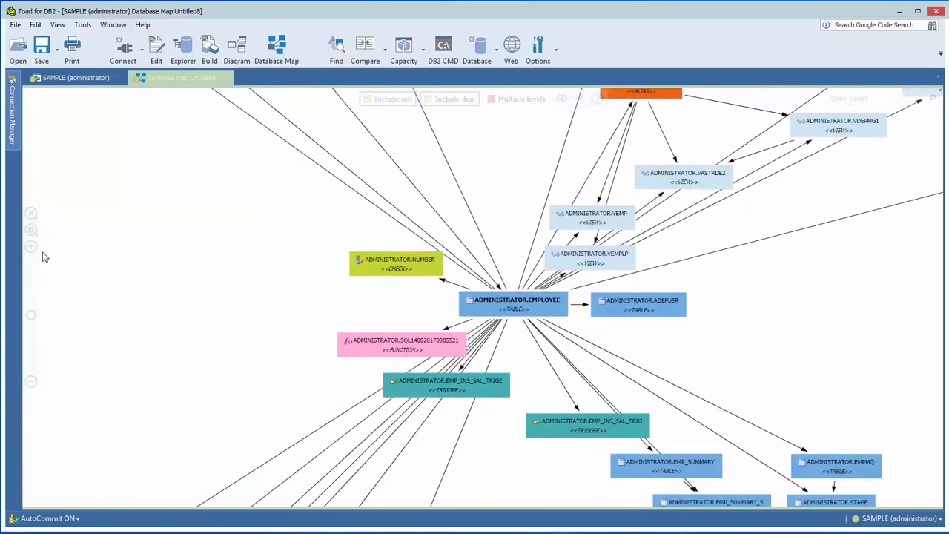
click(30, 382)
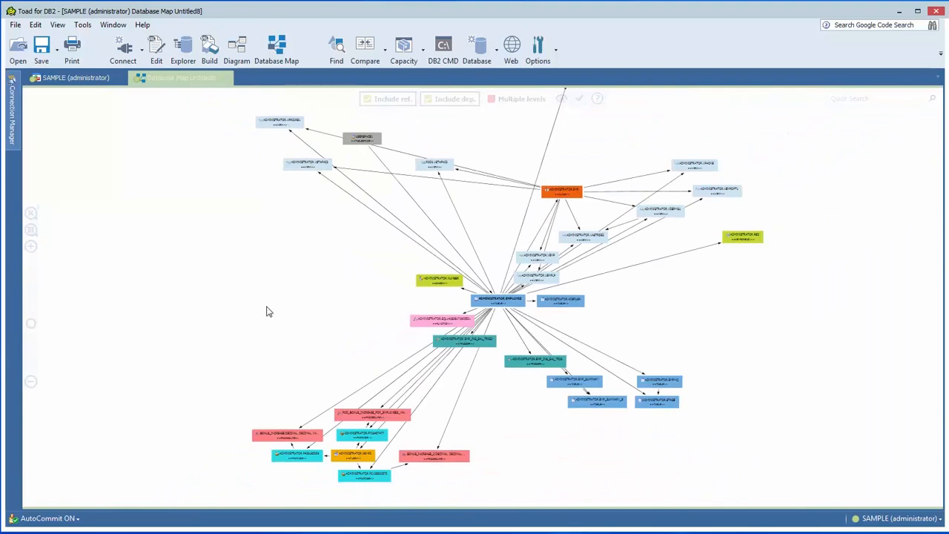
scroll(268, 312, up, 5)
drag(506, 301, 150, 284)
click(463, 283)
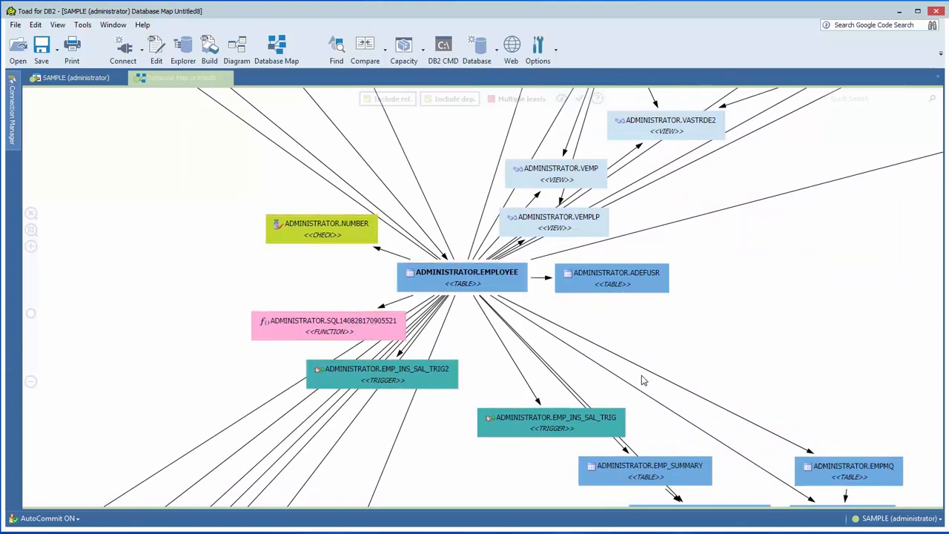
drag(677, 225, 585, 364)
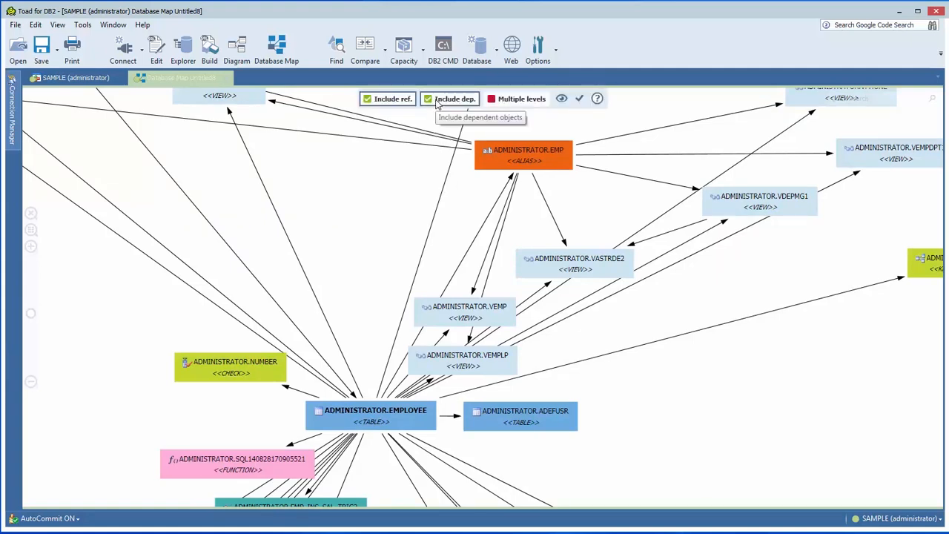
- Toggle the inclusion of references off and back on, and exclude dependencies from the database map
click(385, 104)
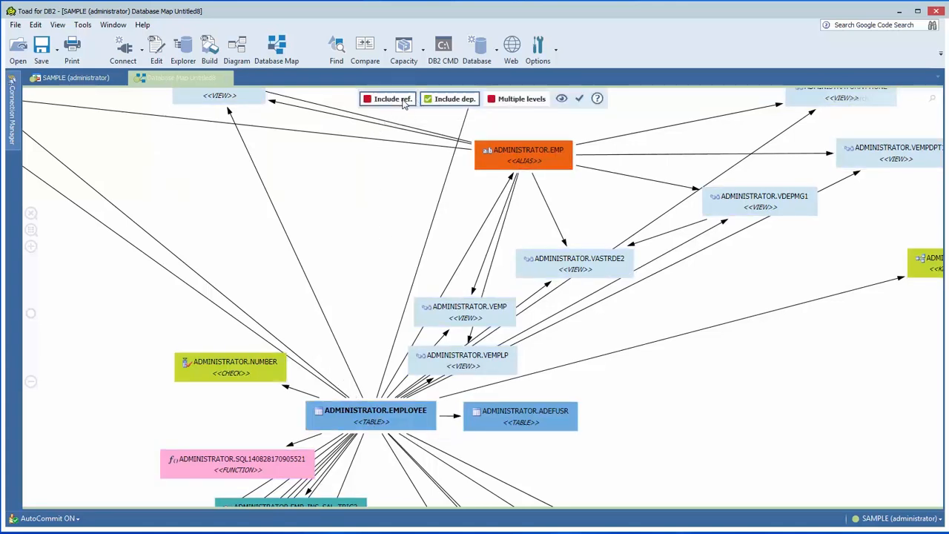
click(401, 102)
click(437, 103)
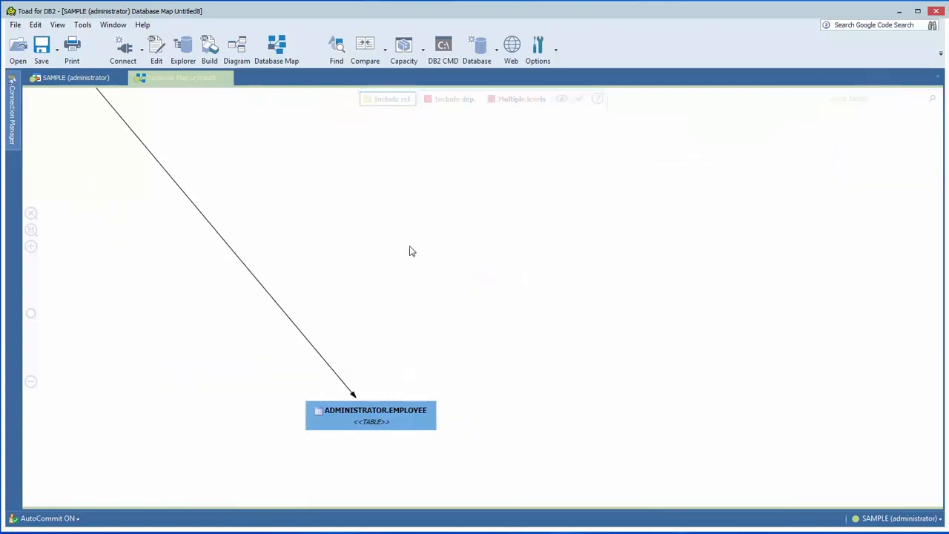
scroll(372, 310, up, 2)
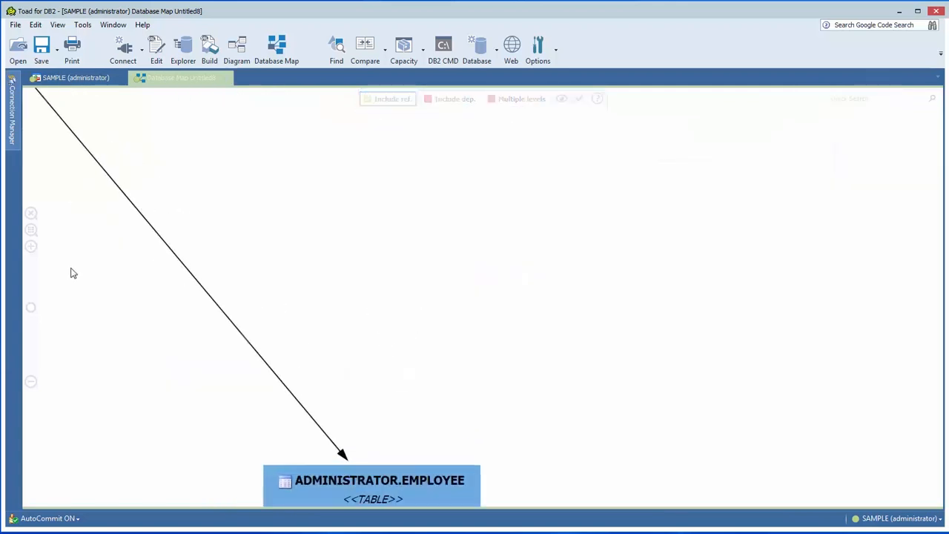
click(31, 229)
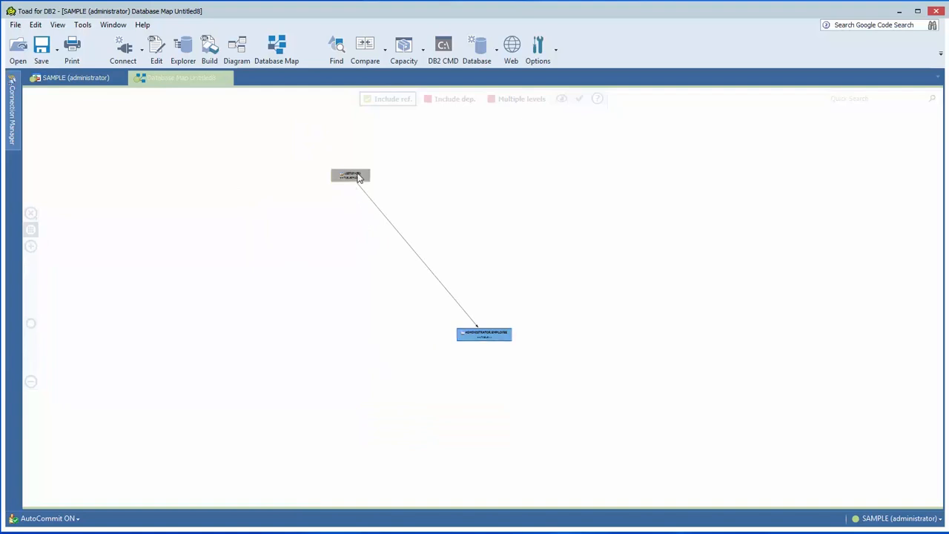
- Move the USERSPACE1 tablespace node above the EMPLOYEE table and include dependencies in the map again
drag(358, 176, 498, 230)
scroll(546, 263, up, 2)
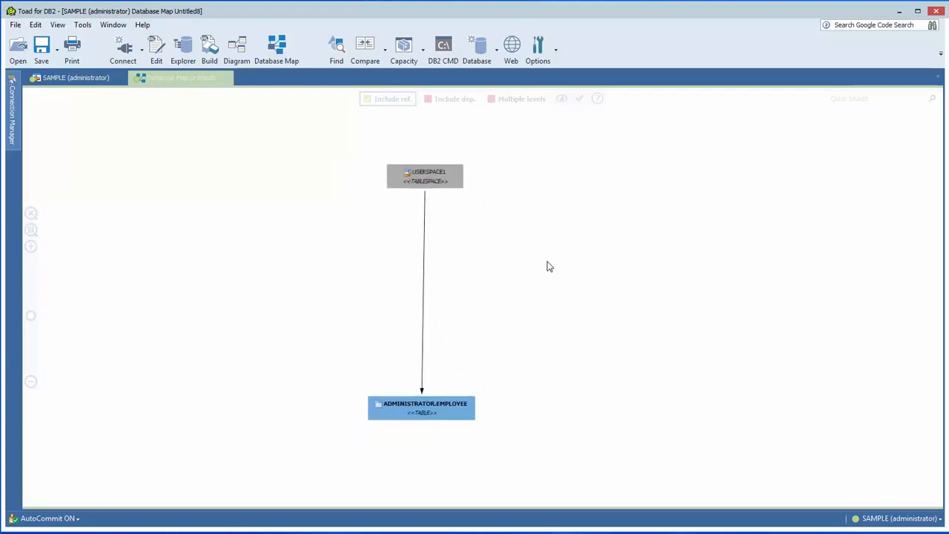
click(459, 98)
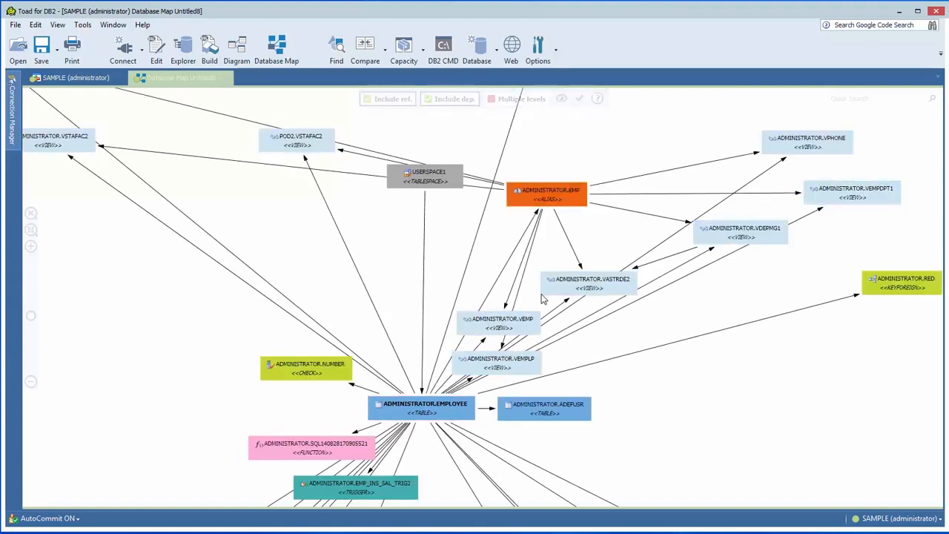
- Arrange the database map with the Tree layout algorithm and inspect the nodes below EMPLOYEE
drag(385, 279, 361, 264)
right_click(272, 238)
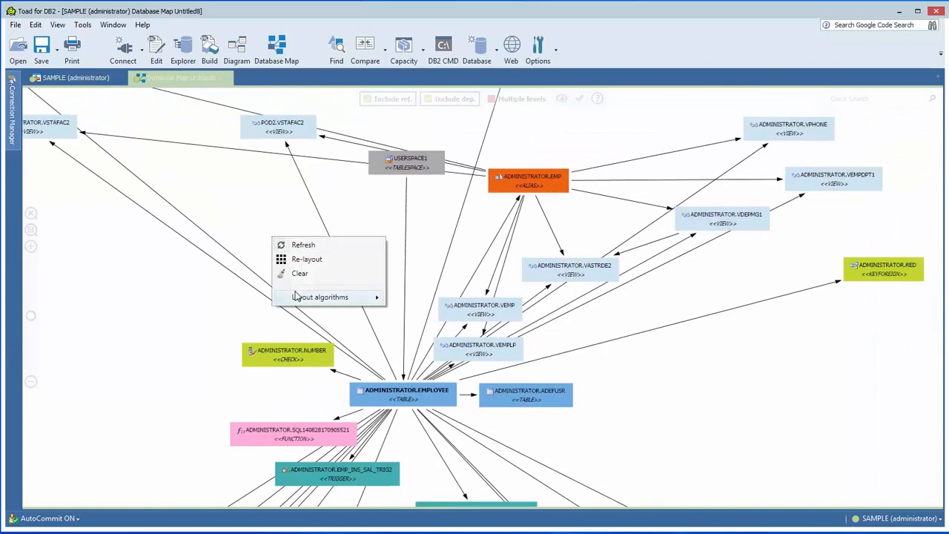
mouse_move(296, 298)
click(410, 297)
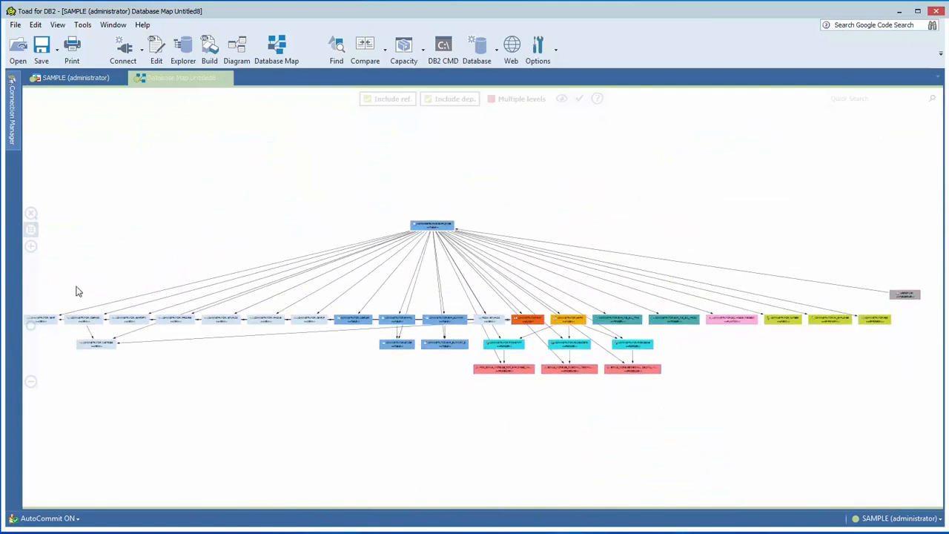
click(31, 246)
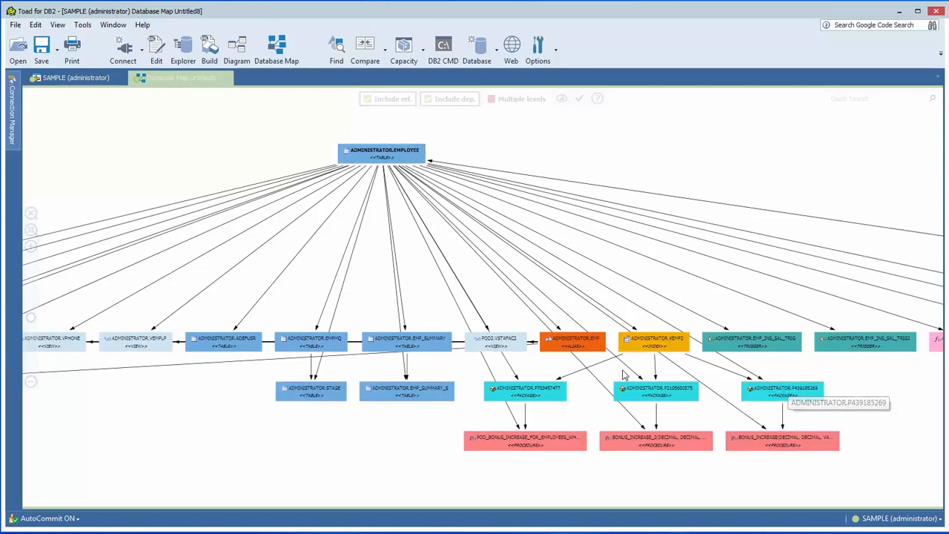
- Switch the map's layout algorithm to Circular and look over the rearranged objects
right_click(407, 222)
mouse_move(425, 282)
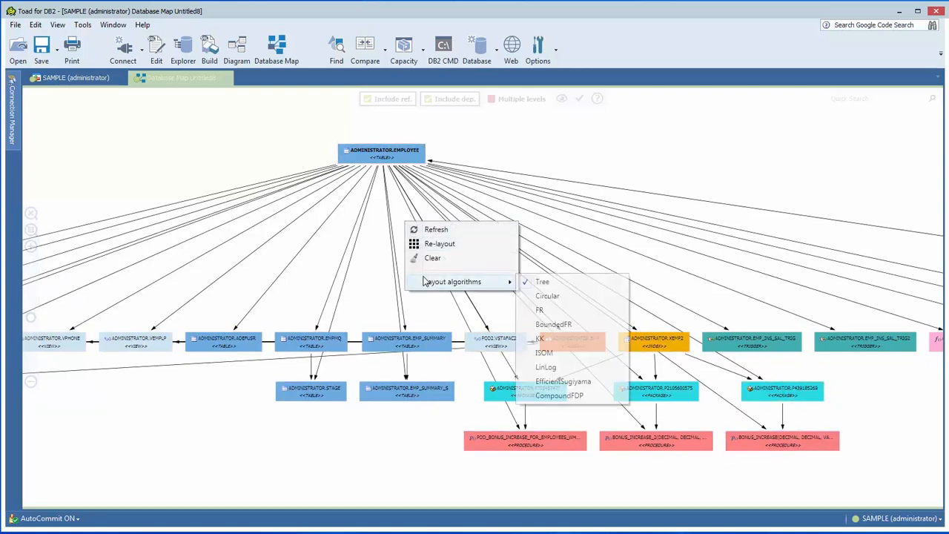
click(538, 298)
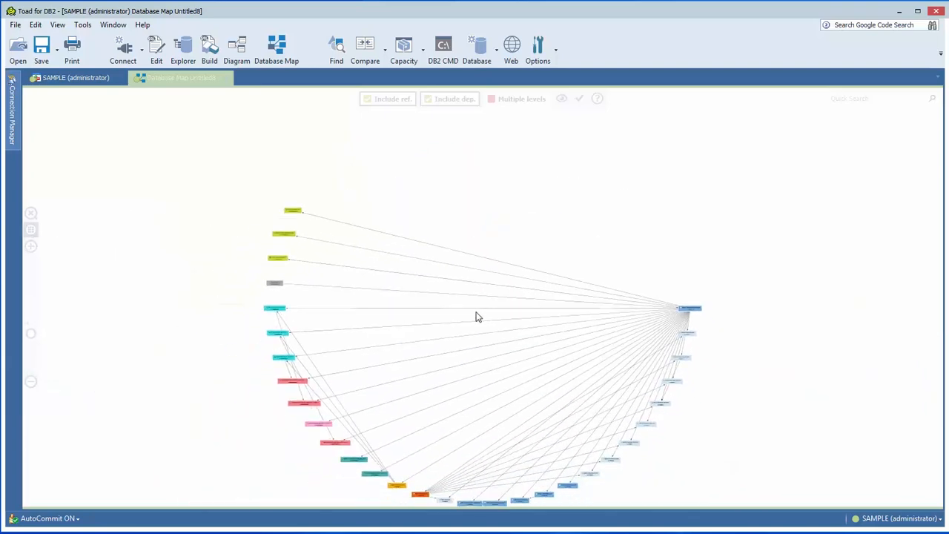
scroll(477, 315, up, 5)
drag(331, 349, 297, 240)
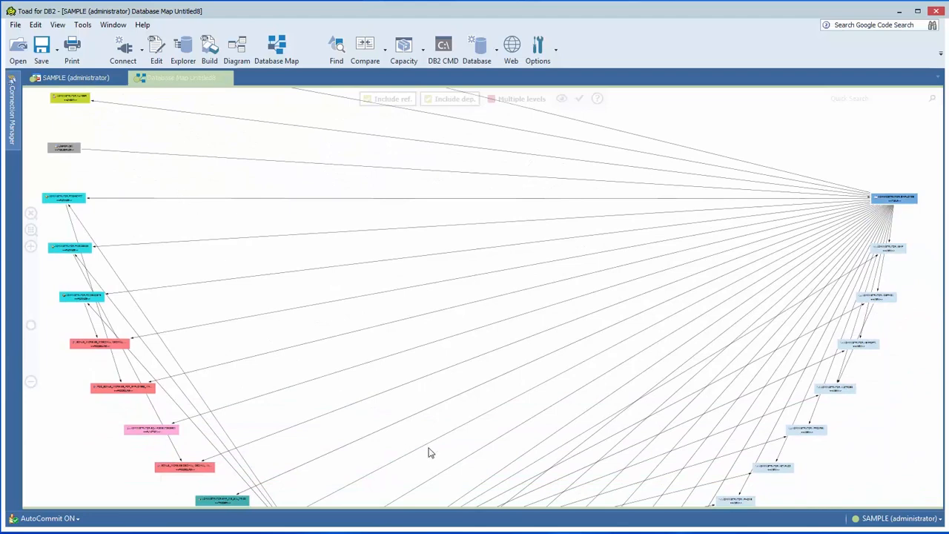
drag(491, 203, 482, 273)
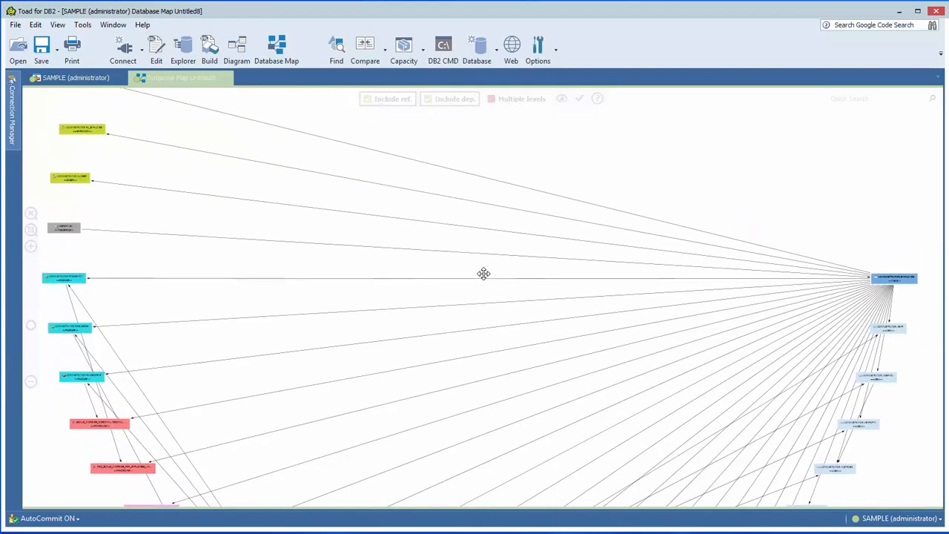
- Apply the BoundedFR layout algorithm to the database map
right_click(420, 247)
mouse_move(443, 307)
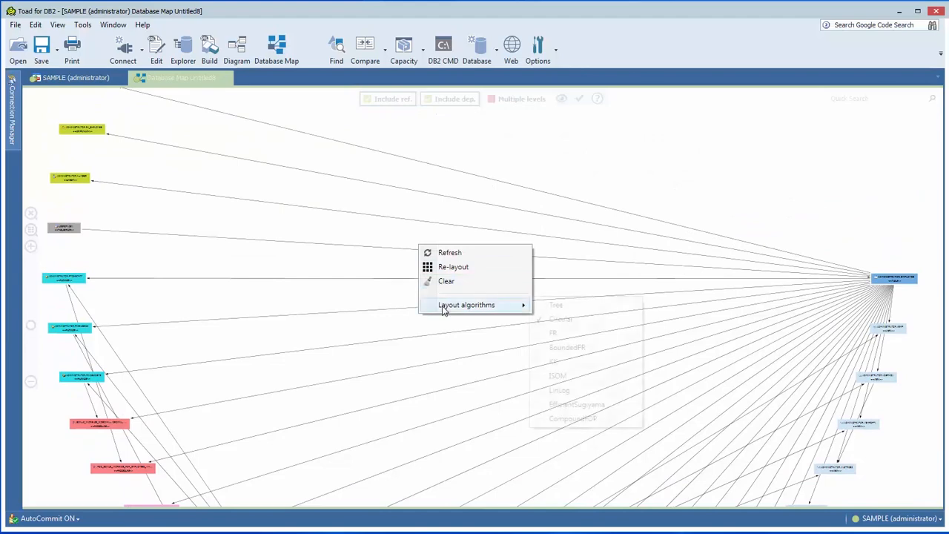
click(561, 346)
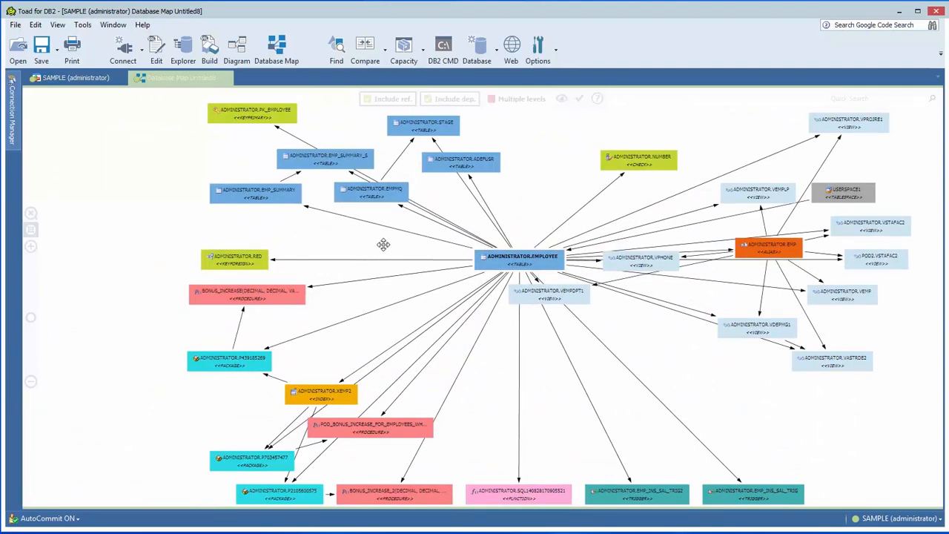
drag(383, 244, 359, 239)
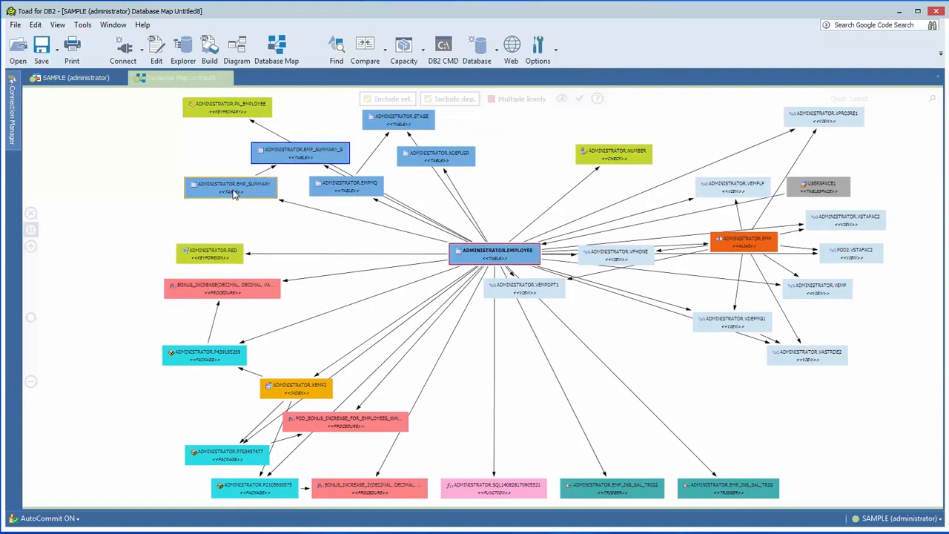
- Reposition the EMP_SUMMARY table slightly lower, the NUMBER check up and outward, and the EMPLOYEE table slightly higher on the map
drag(237, 193, 255, 209)
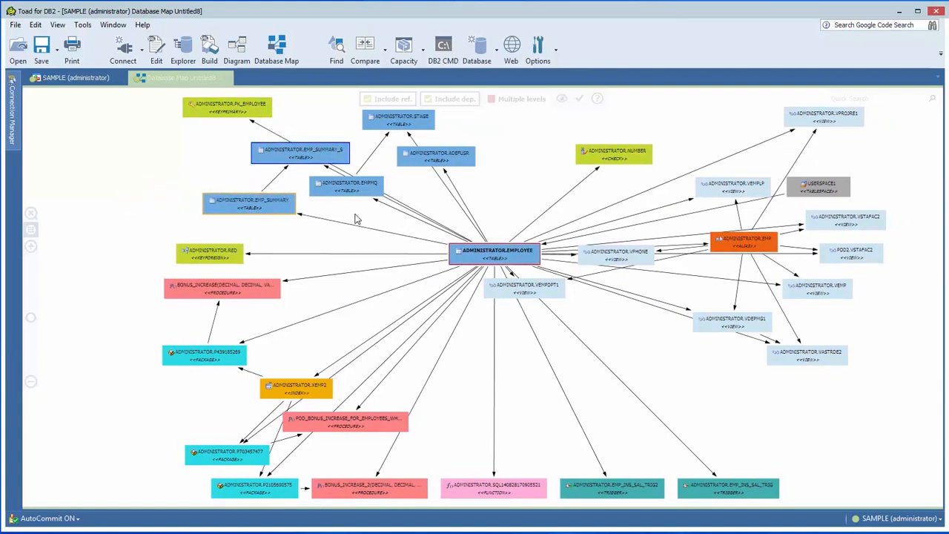
drag(613, 155, 643, 138)
click(541, 284)
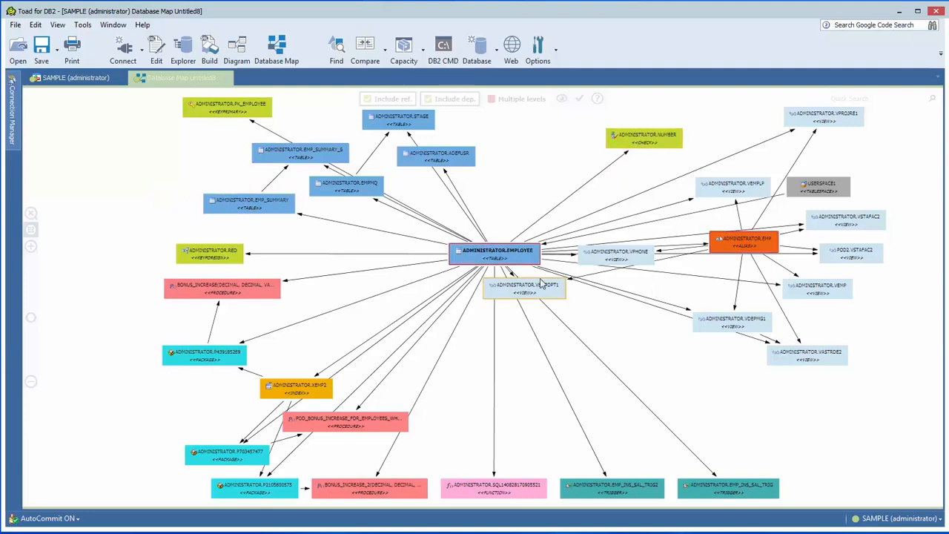
drag(510, 257, 510, 231)
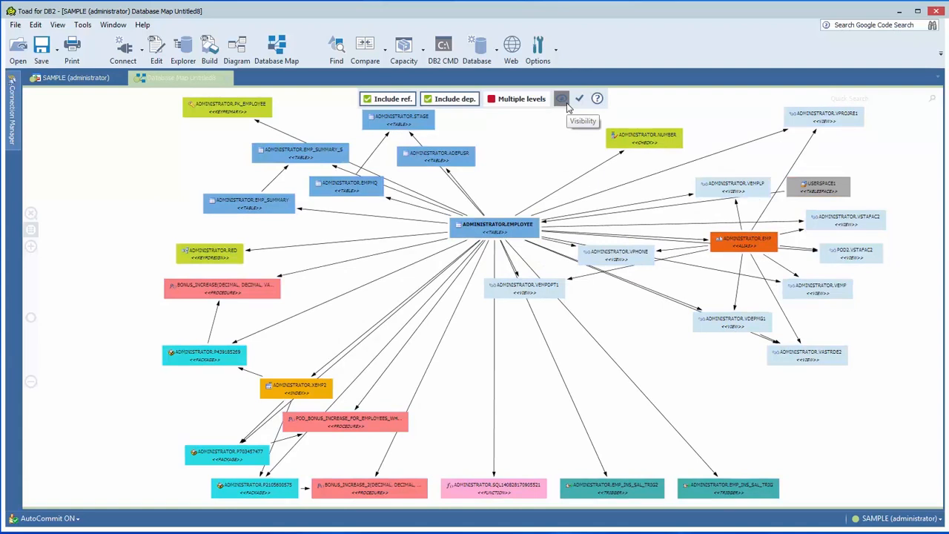
- Hide the Keyforeign, Keyprimary, Check, Package, Function and Procedure object types on the map
click(562, 99)
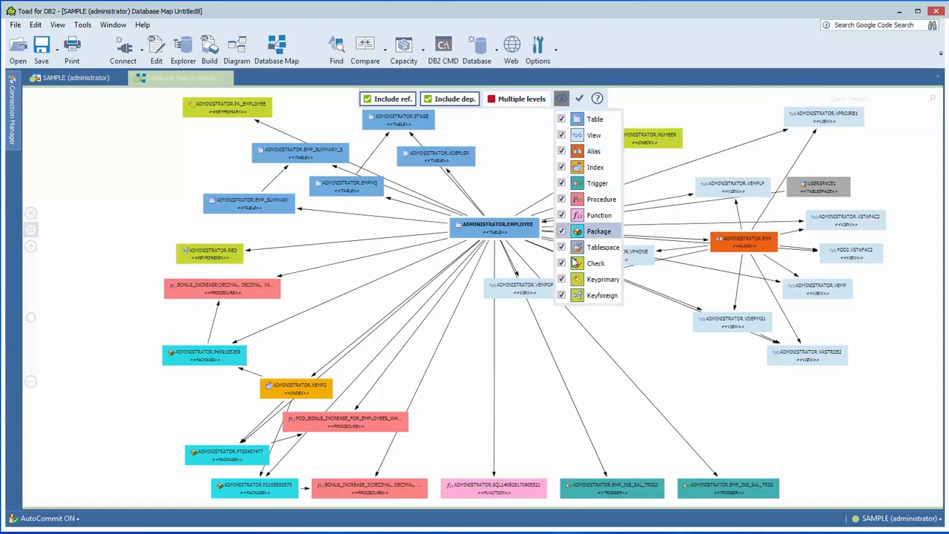
click(561, 295)
click(561, 279)
click(561, 263)
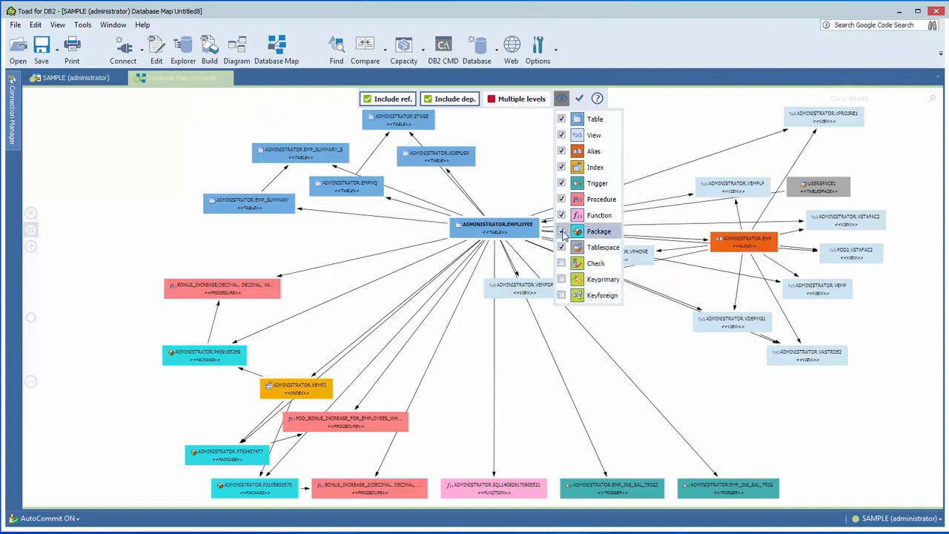
click(561, 232)
click(561, 215)
click(561, 199)
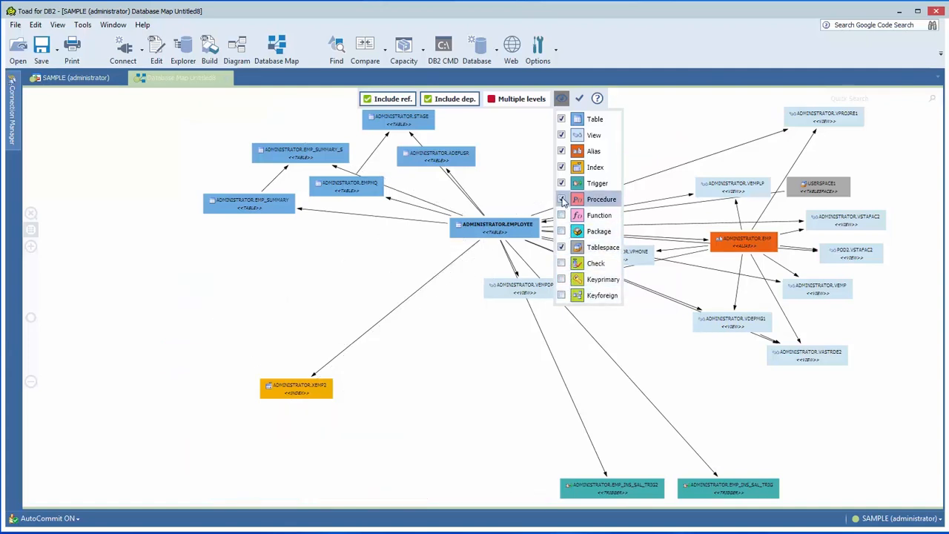
- Apply the FR layout algorithm to the database map
right_click(506, 201)
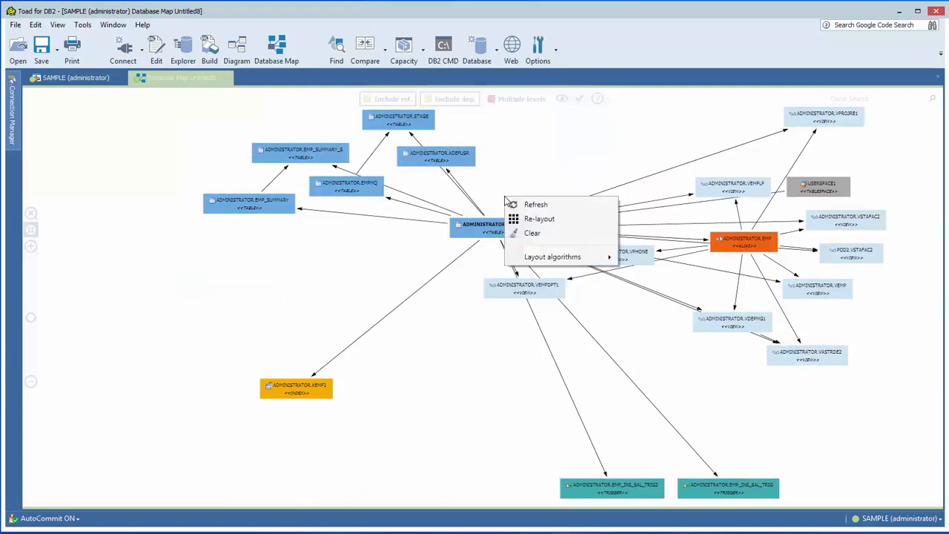
mouse_move(604, 262)
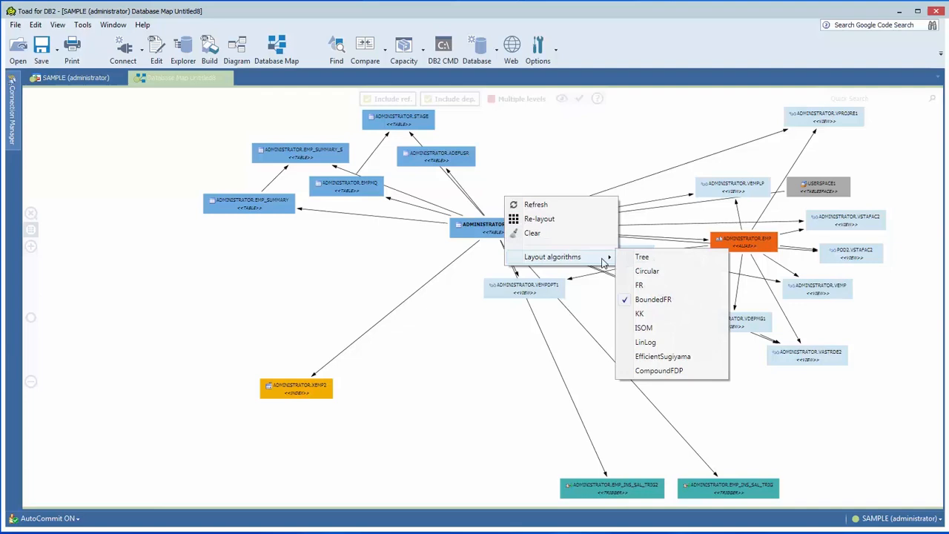
click(640, 285)
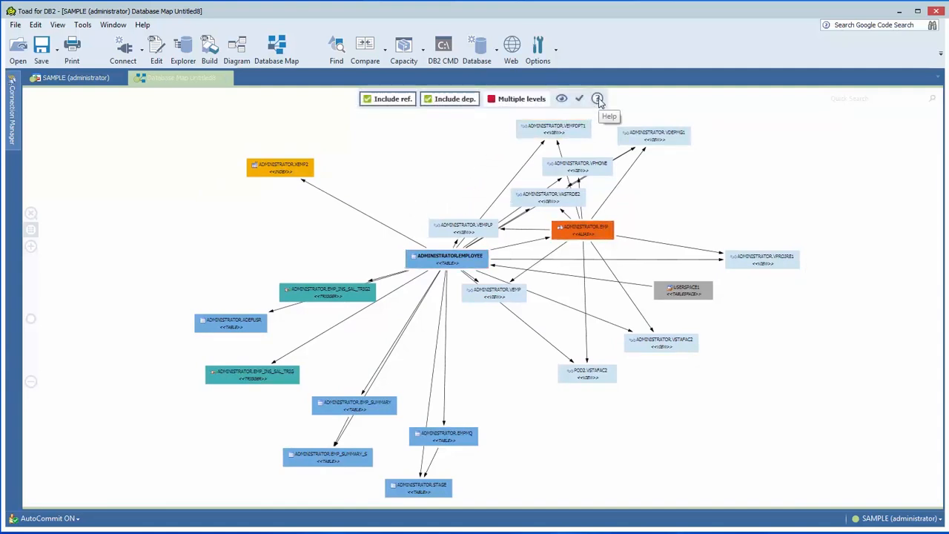
- Show the map's help legend beside the diagram, compare its outline colours with the objects around the EMPLOYEE table, and close the legend
click(597, 99)
drag(489, 269, 830, 120)
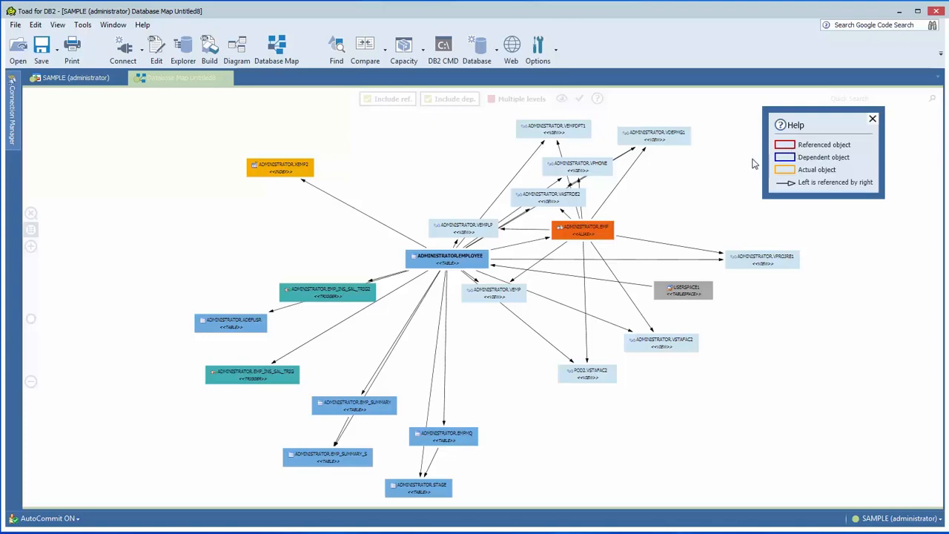
click(32, 247)
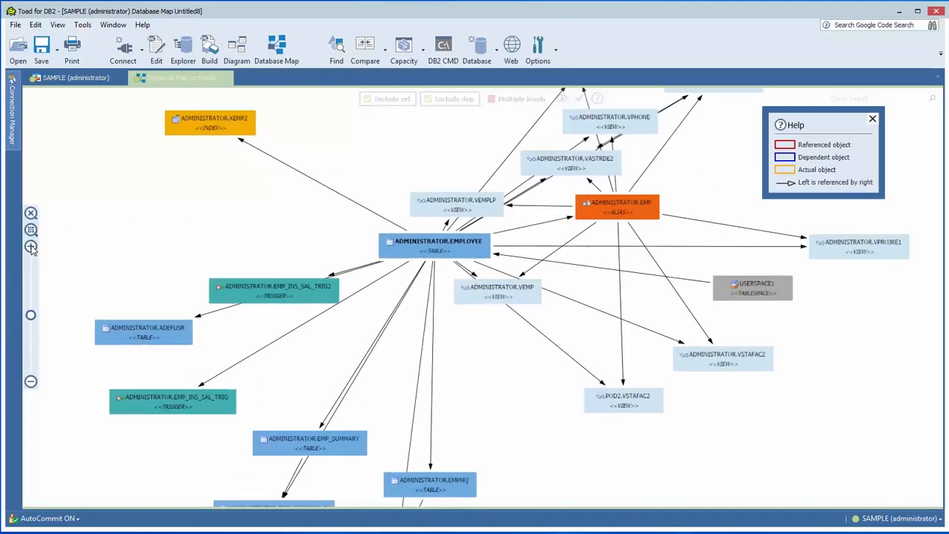
click(31, 247)
click(31, 246)
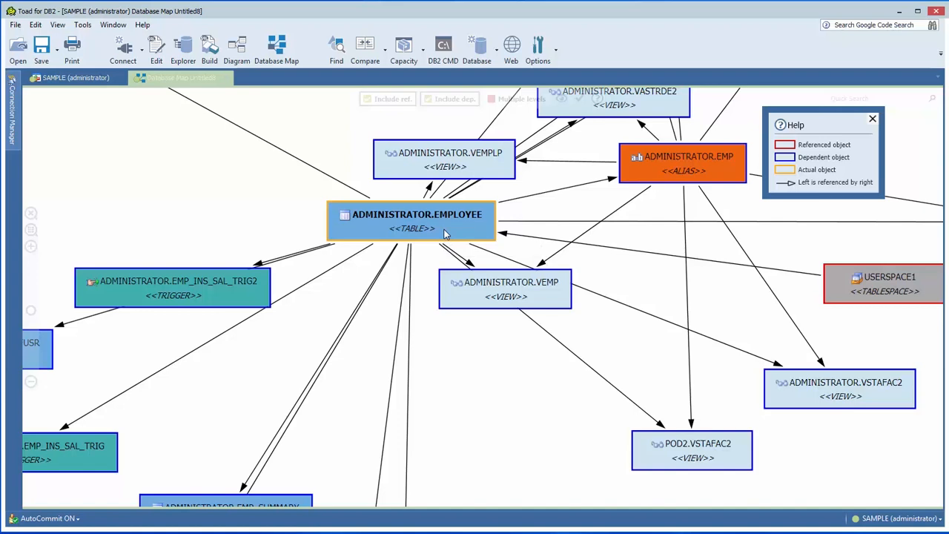
click(872, 119)
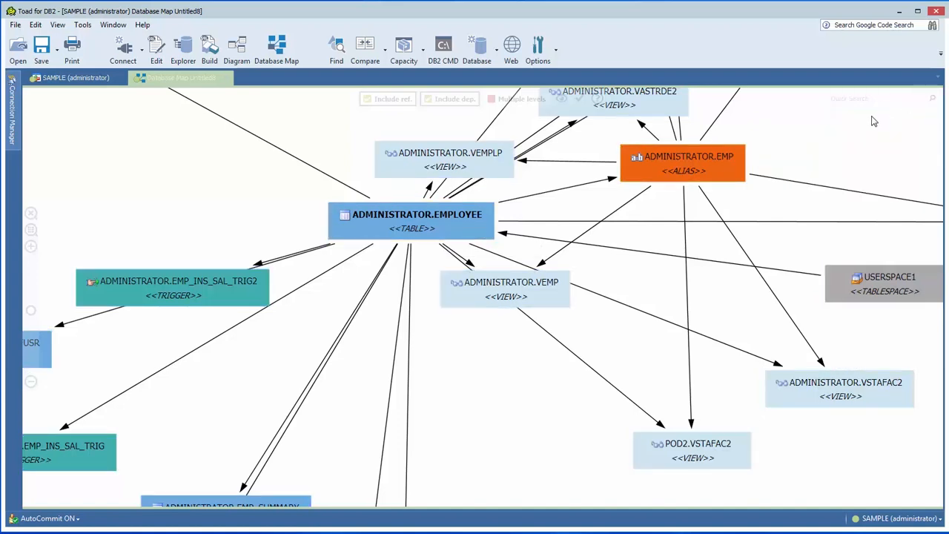
click(30, 230)
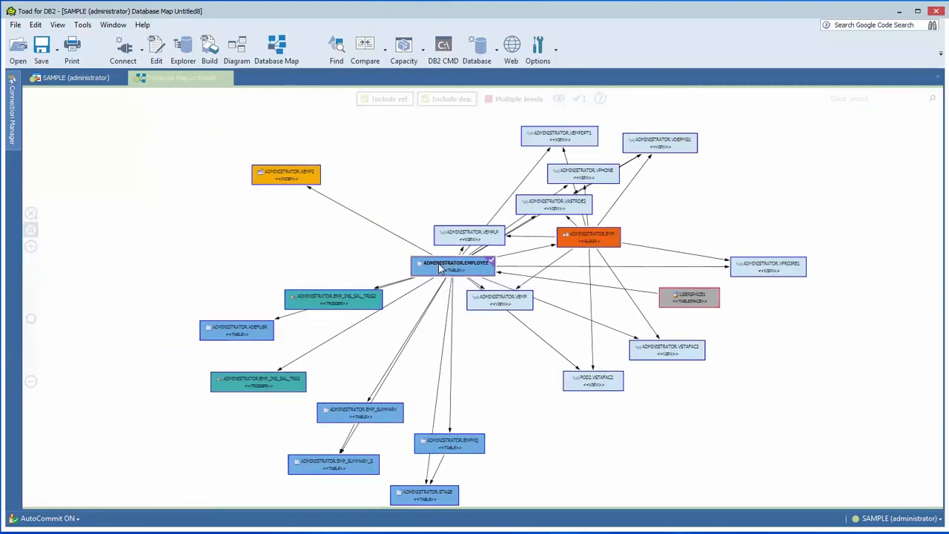
- Review the actions available for the EMPLOYEE table on the map
right_click(440, 268)
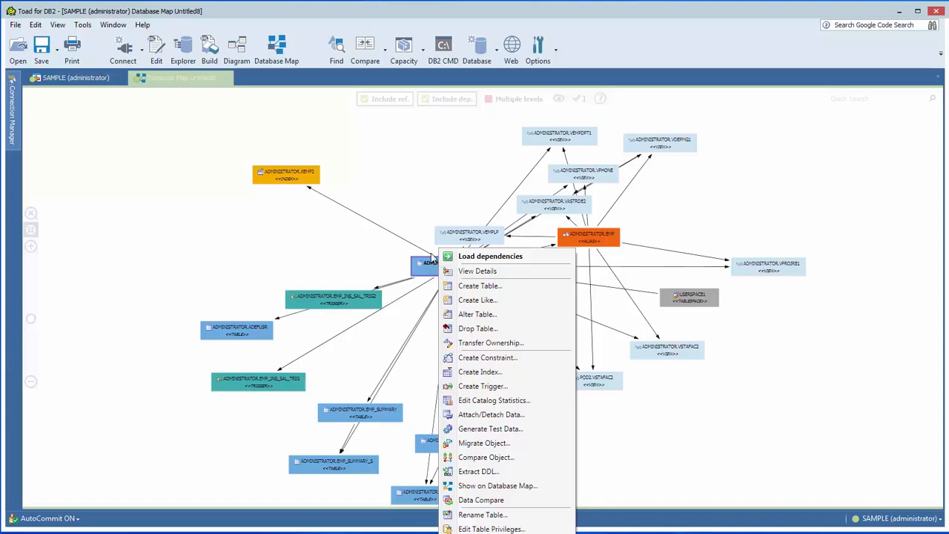
click(434, 207)
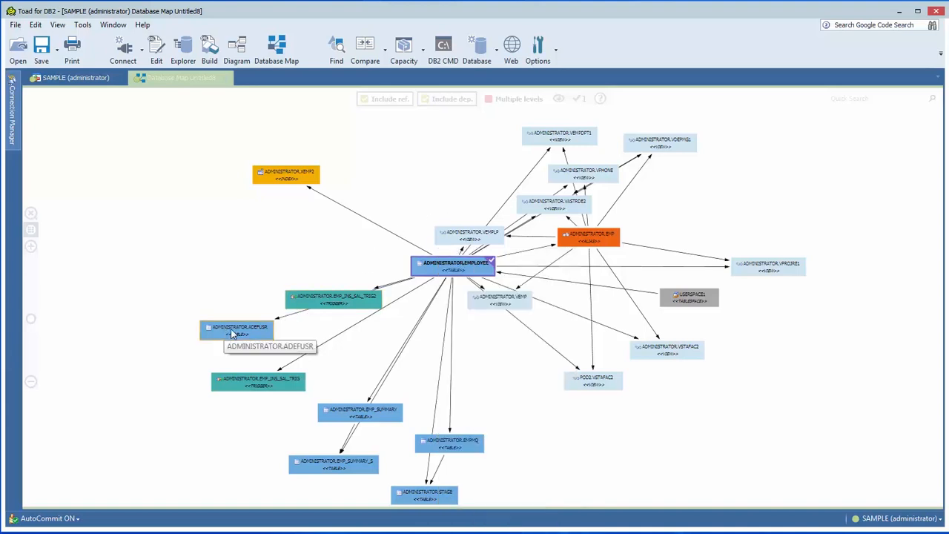
- Add the ADEFUSR, EMP_SUMMARY and EMPMQ tables to the map selection and review the actions available for multiple tables
click(232, 333)
click(386, 411)
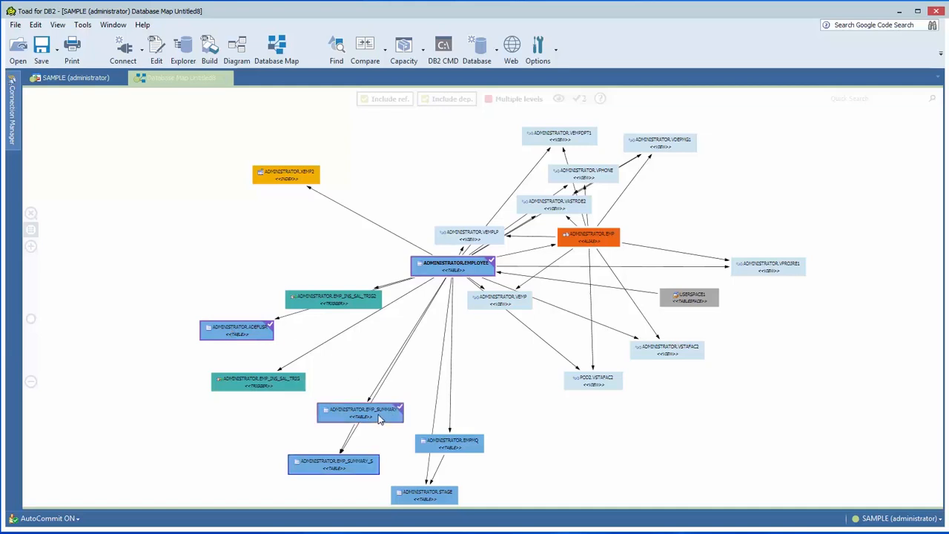
click(452, 444)
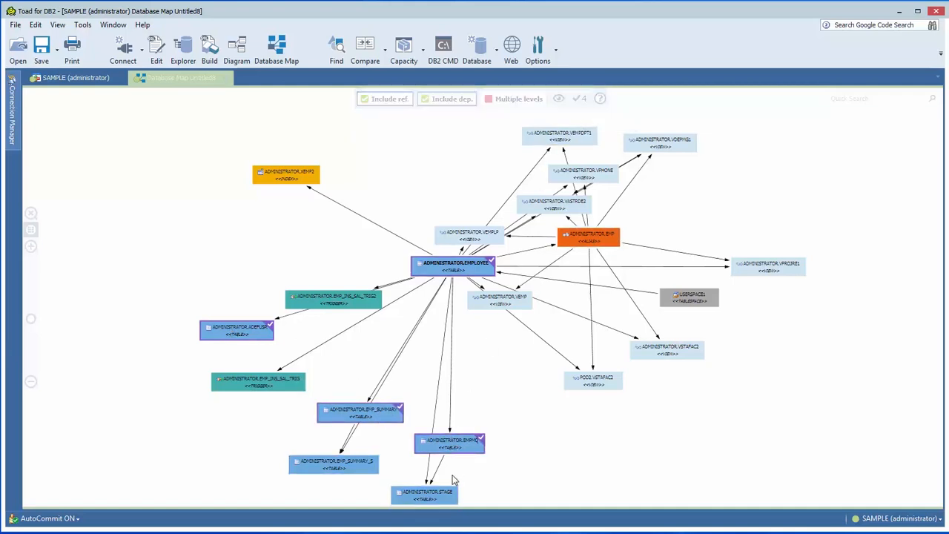
right_click(451, 443)
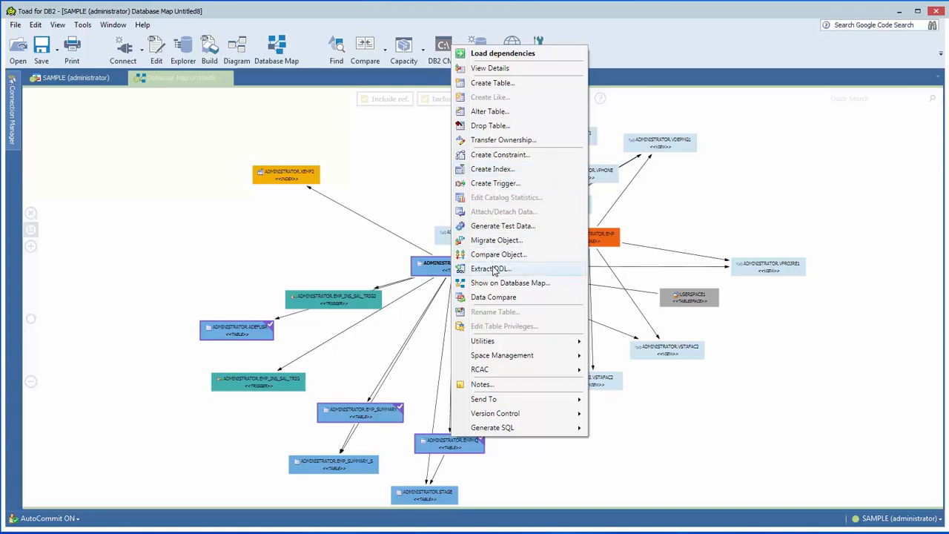
click(413, 189)
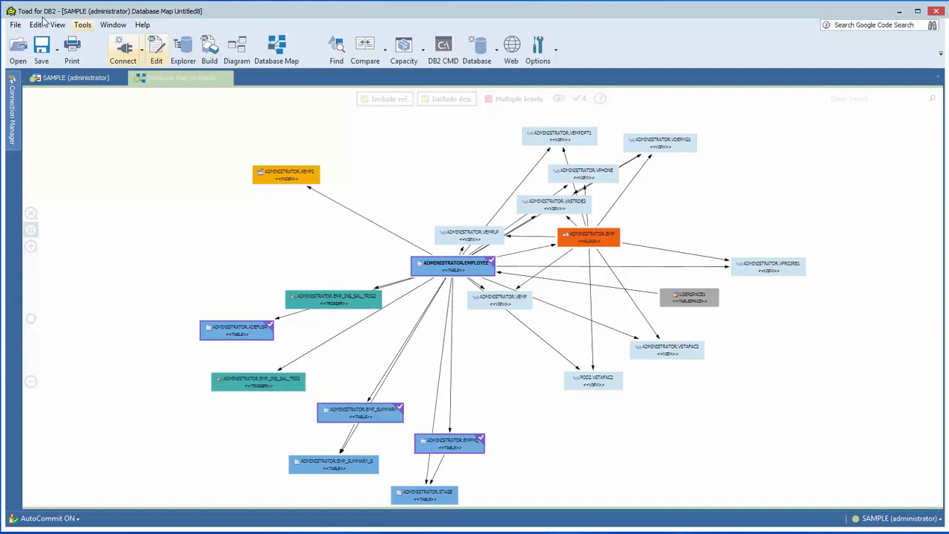
- In the general Database Map options, preview the Circle object shape and set the shape to Ellipse
click(82, 25)
click(103, 361)
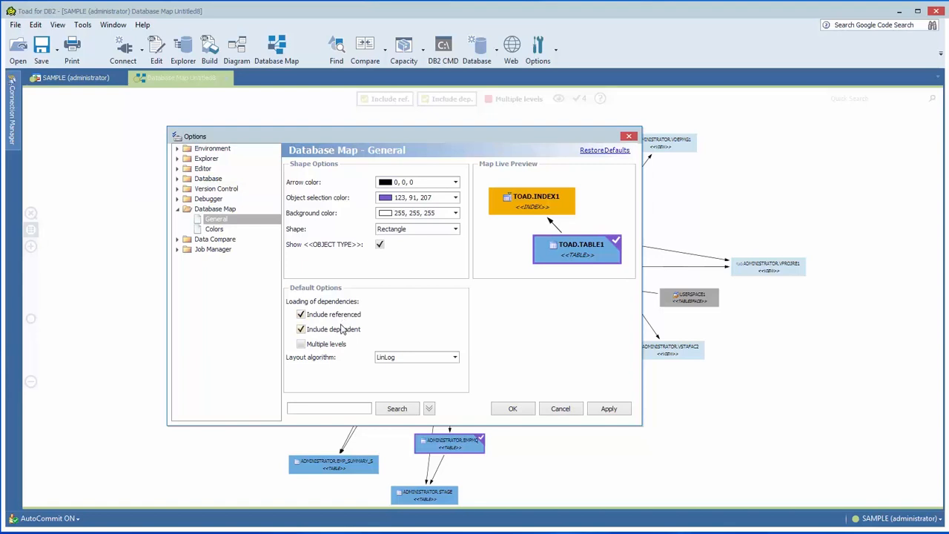
click(424, 235)
click(417, 250)
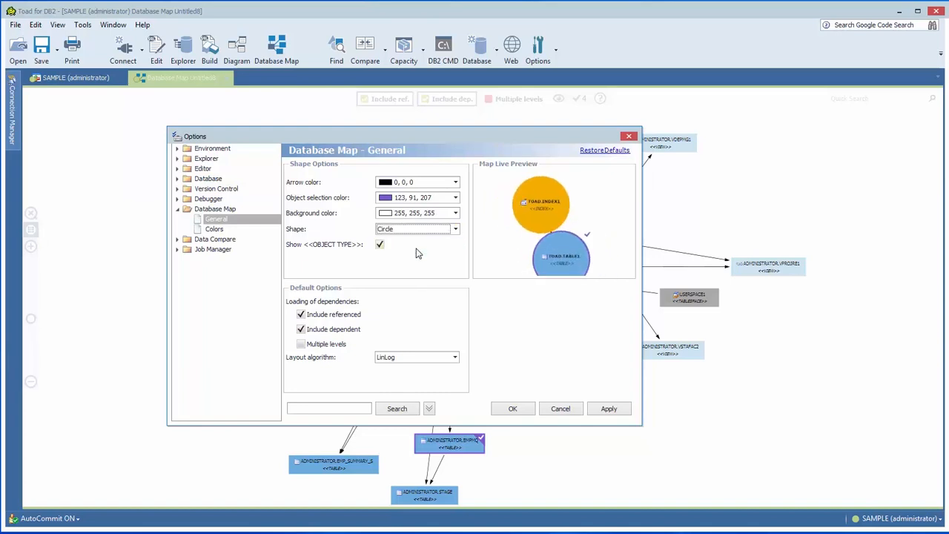
click(415, 235)
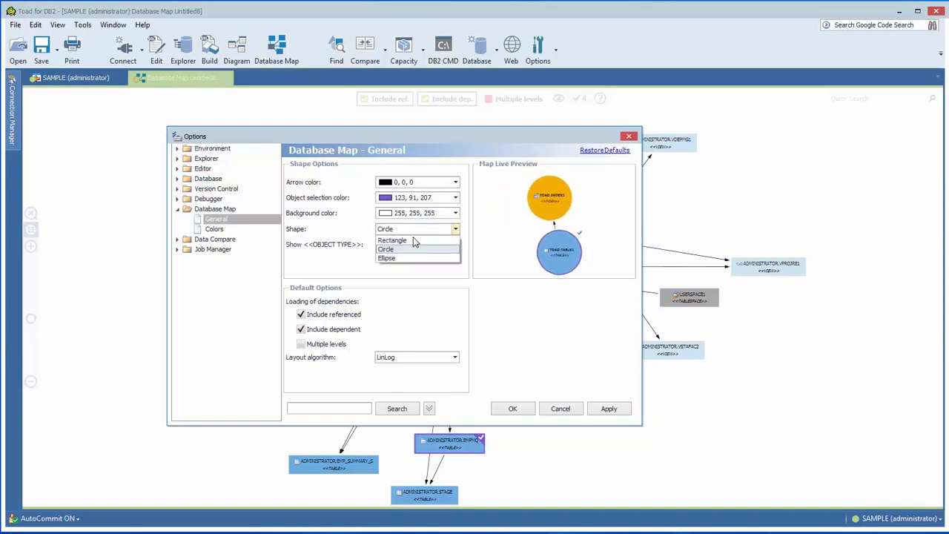
click(413, 257)
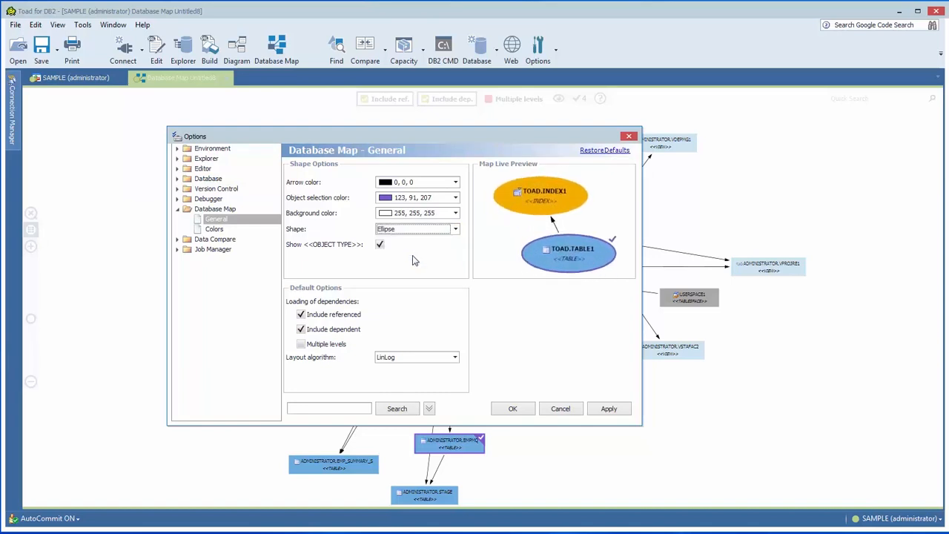